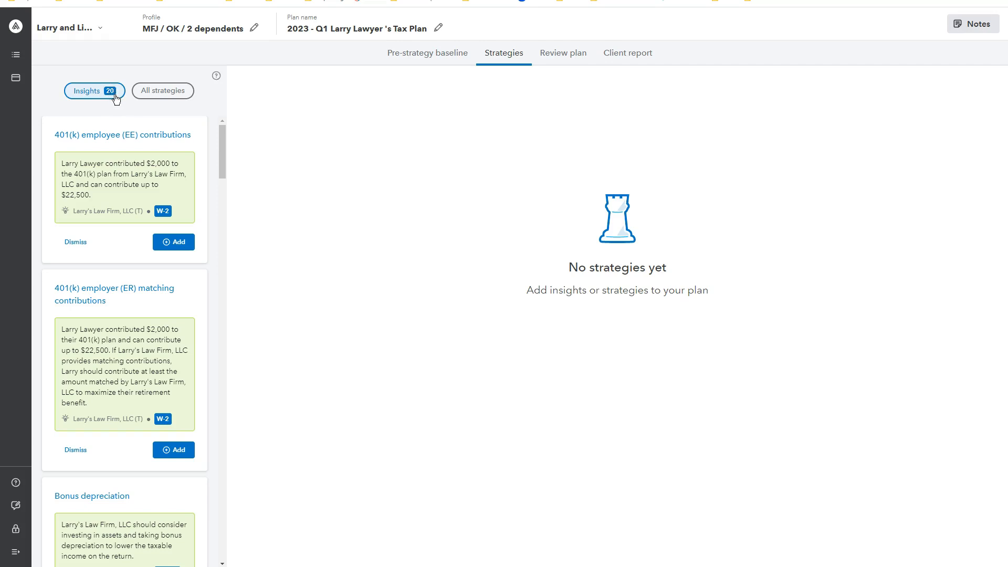
# Step: Add the 401(k) employee (EE) contributions and Health care Flexible Spending Account (FSA) insights to the tax plan
pyautogui.click(178, 244)
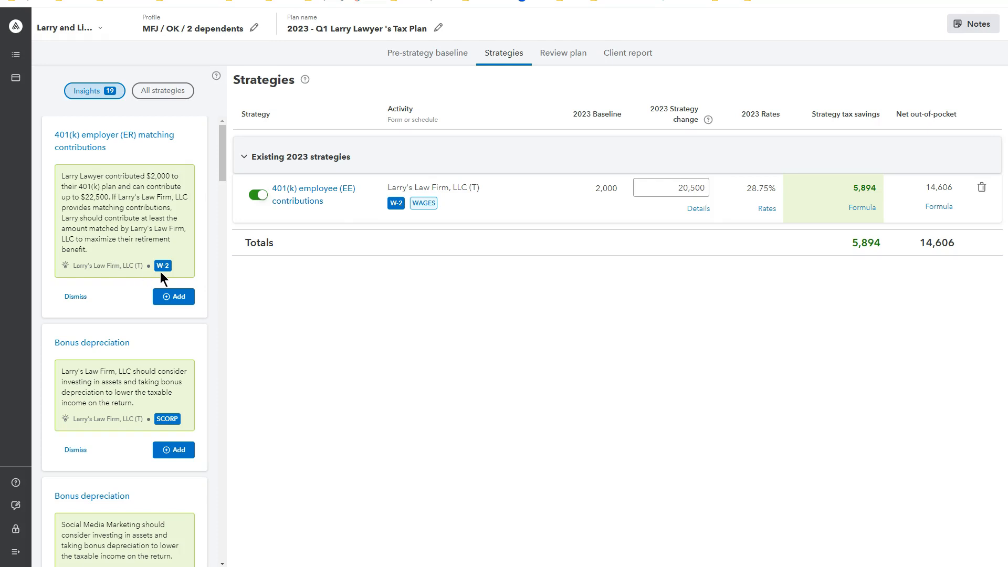
pyautogui.scroll(-8, 159, 272)
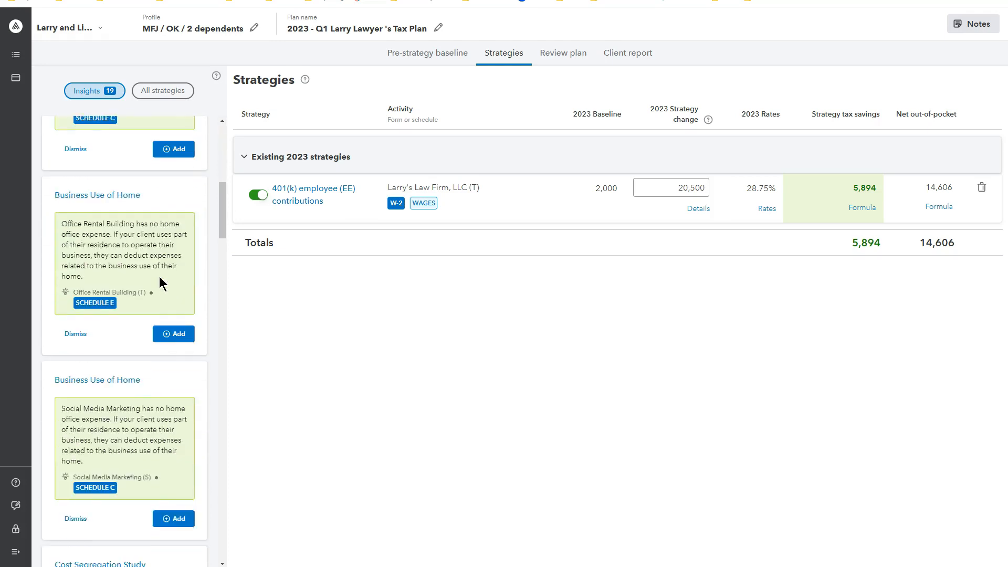
pyautogui.scroll(-5, 157, 283)
pyautogui.scroll(-4, 158, 284)
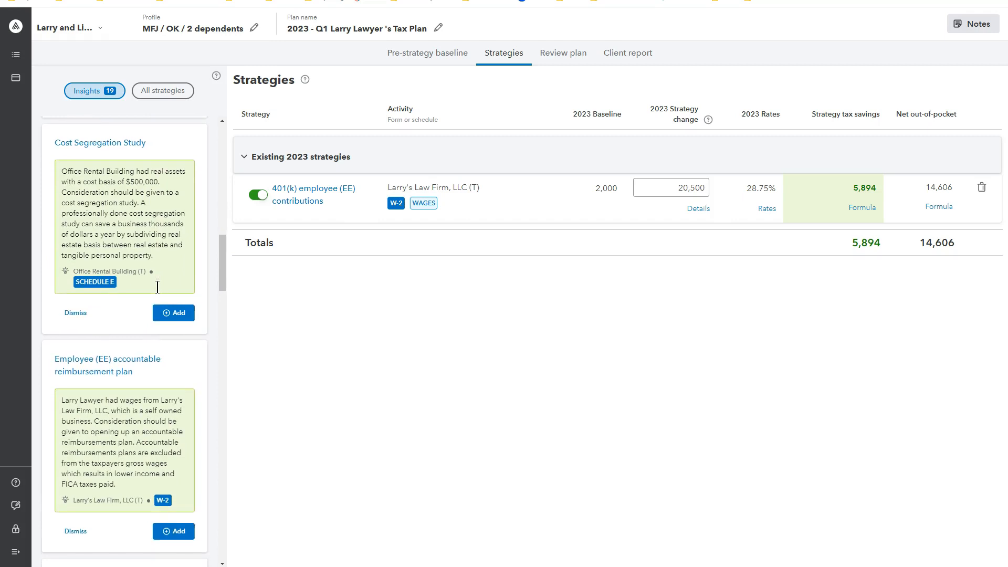
pyautogui.scroll(-7, 158, 287)
pyautogui.scroll(-5, 157, 288)
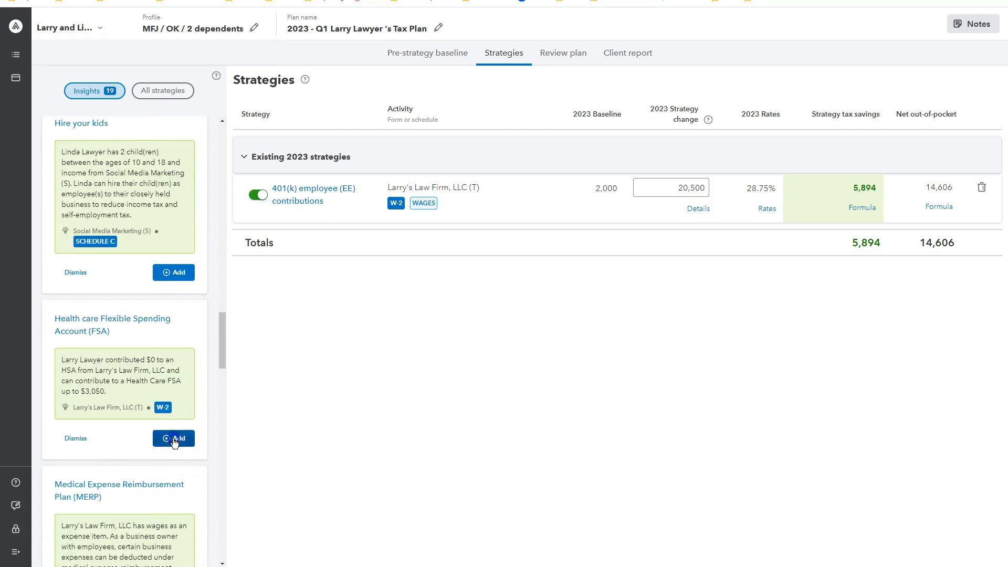
pyautogui.click(175, 440)
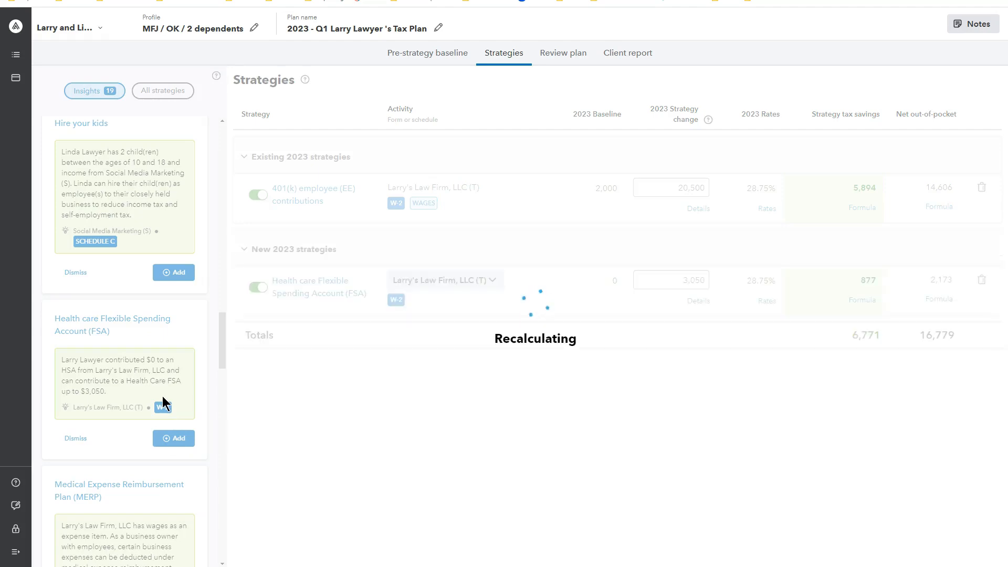
# Step: Find the S Corporation choice of entity insight and read its overview, including the strategy requirements and 2023 limits
pyautogui.scroll(-5, 162, 401)
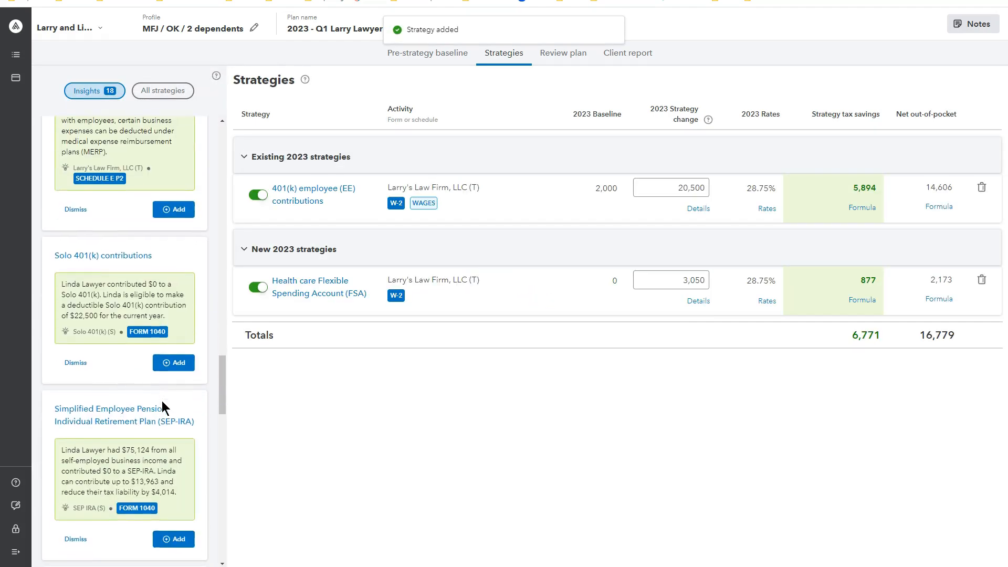
pyautogui.scroll(-10, 161, 402)
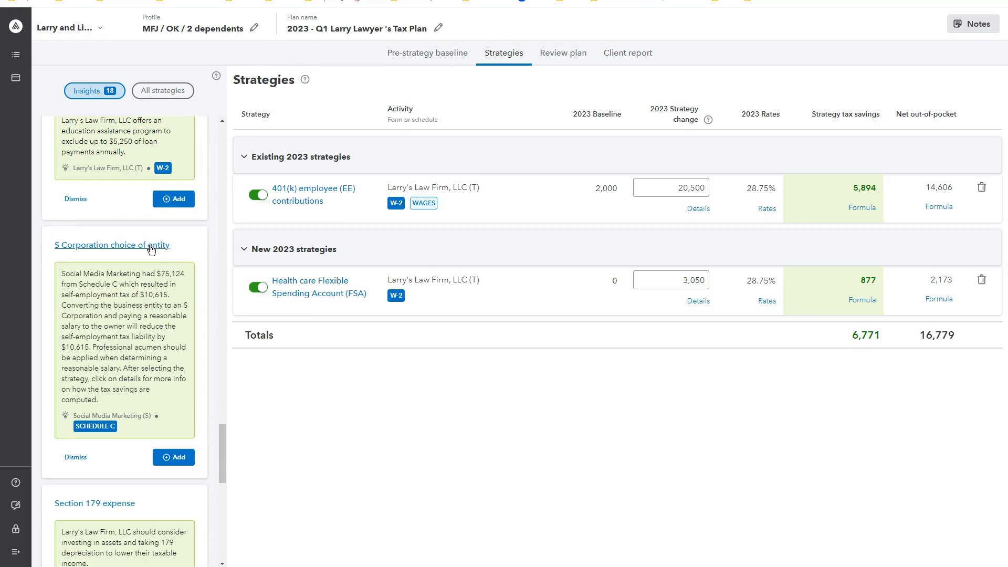
pyautogui.click(151, 249)
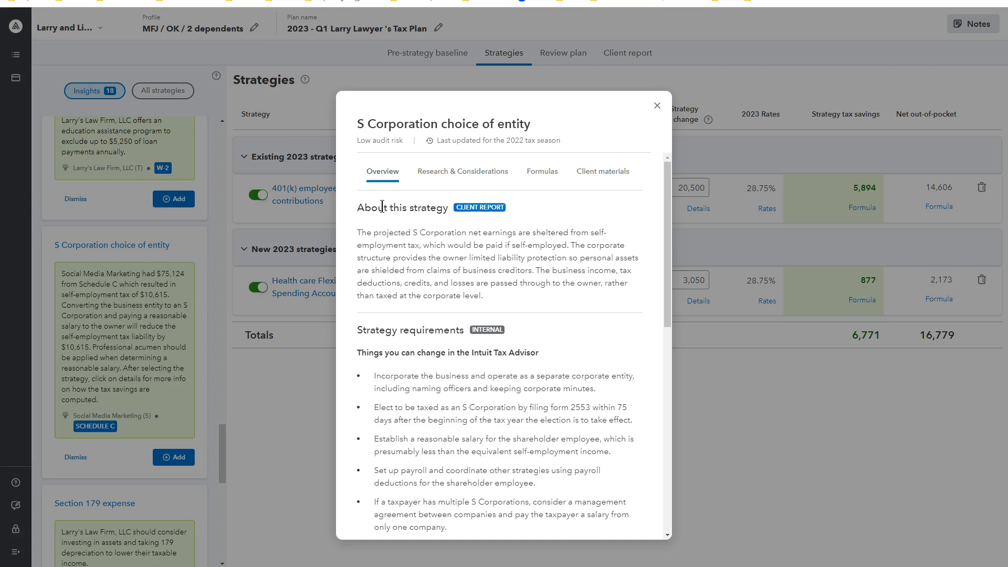
pyautogui.scroll(-1, 402, 273)
pyautogui.scroll(-7, 402, 274)
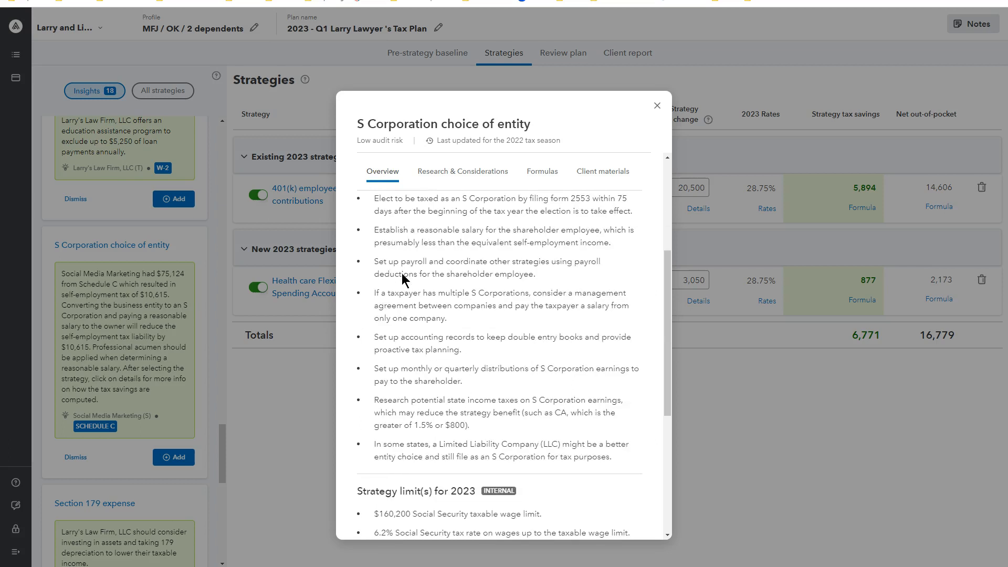
pyautogui.scroll(-1, 402, 276)
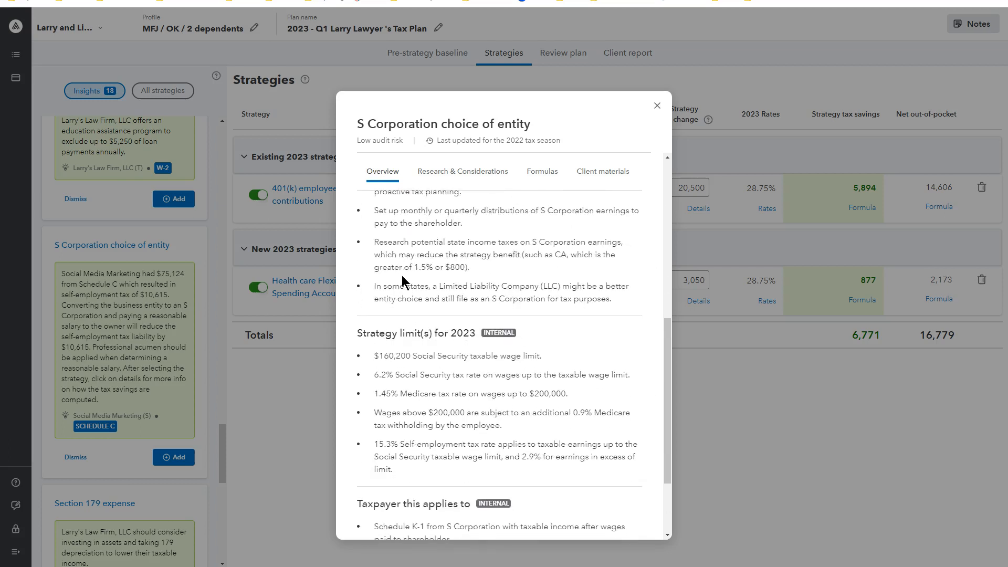
pyautogui.scroll(-2, 402, 275)
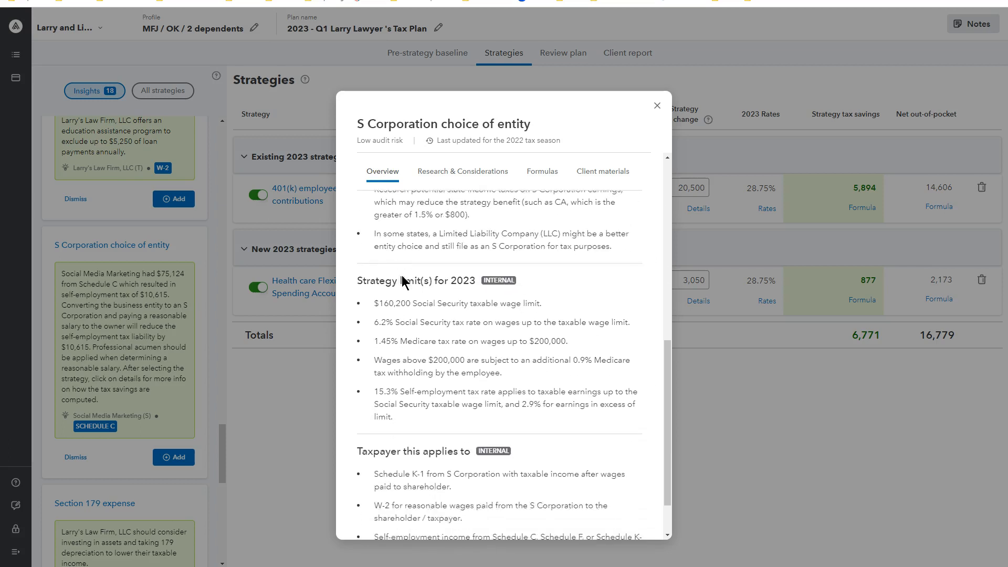
# Step: Review the S Corporation strategy's research and considerations, formulas and client materials, and close its description
pyautogui.click(446, 177)
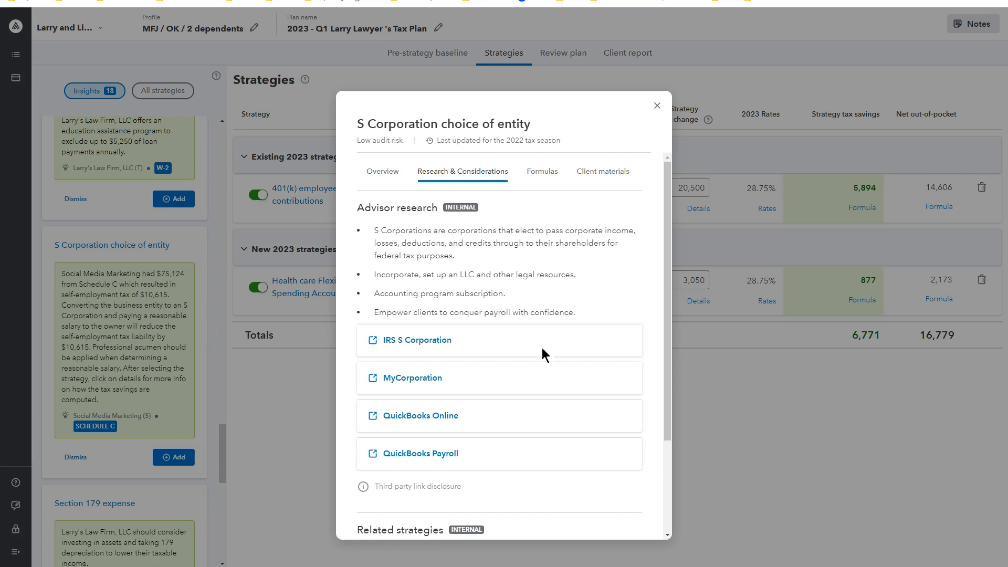
pyautogui.scroll(-3, 547, 386)
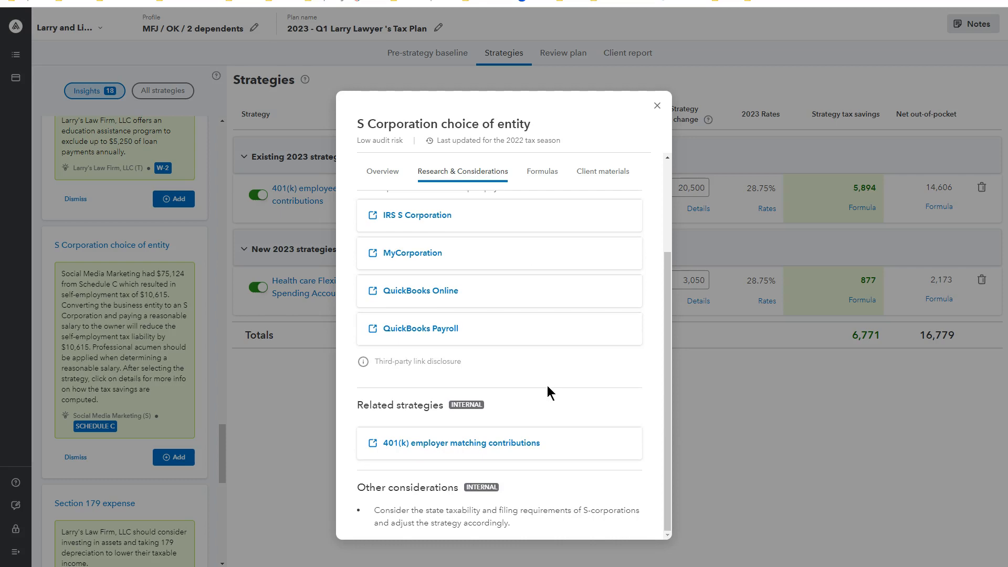
pyautogui.click(545, 173)
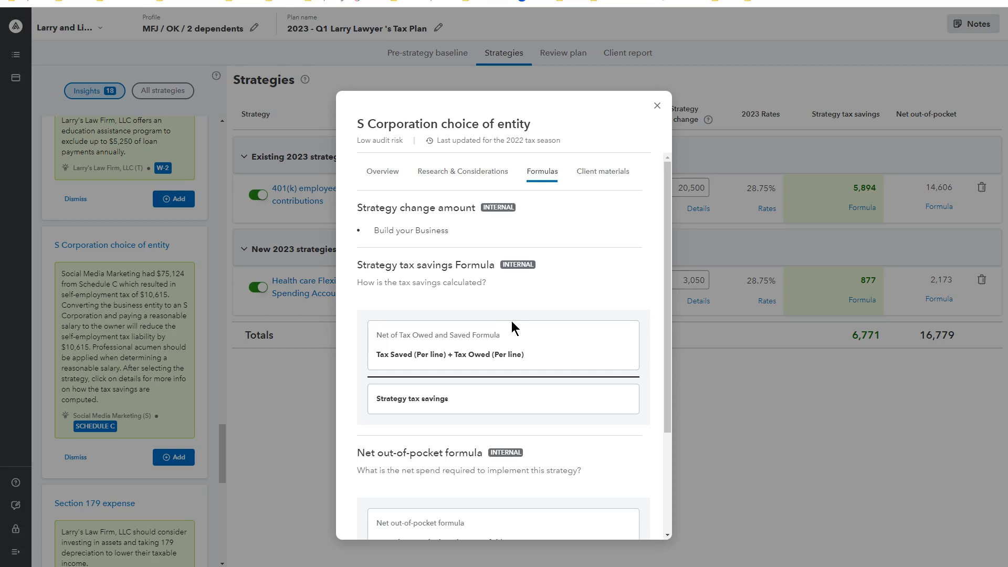
pyautogui.scroll(-3, 512, 321)
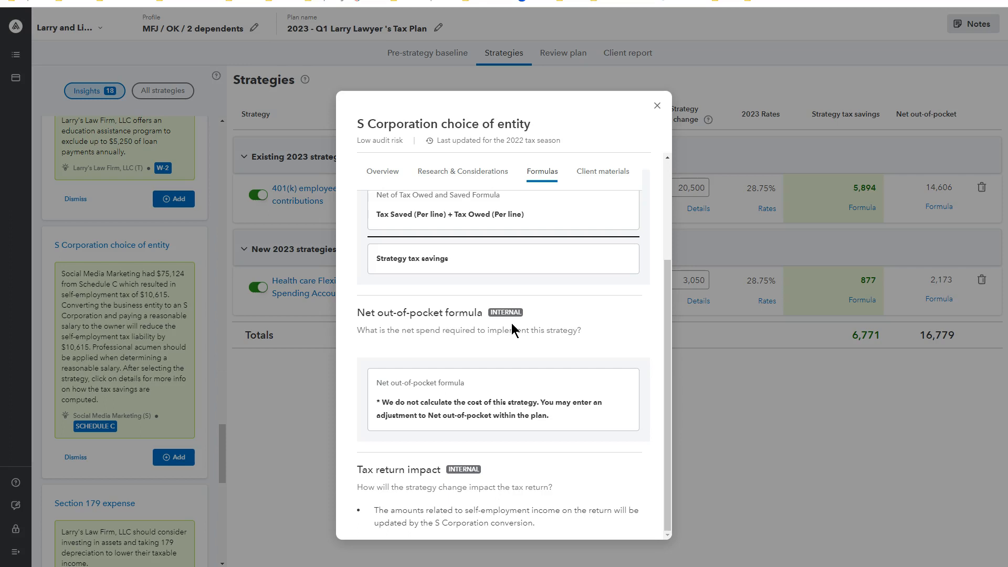
pyautogui.click(611, 175)
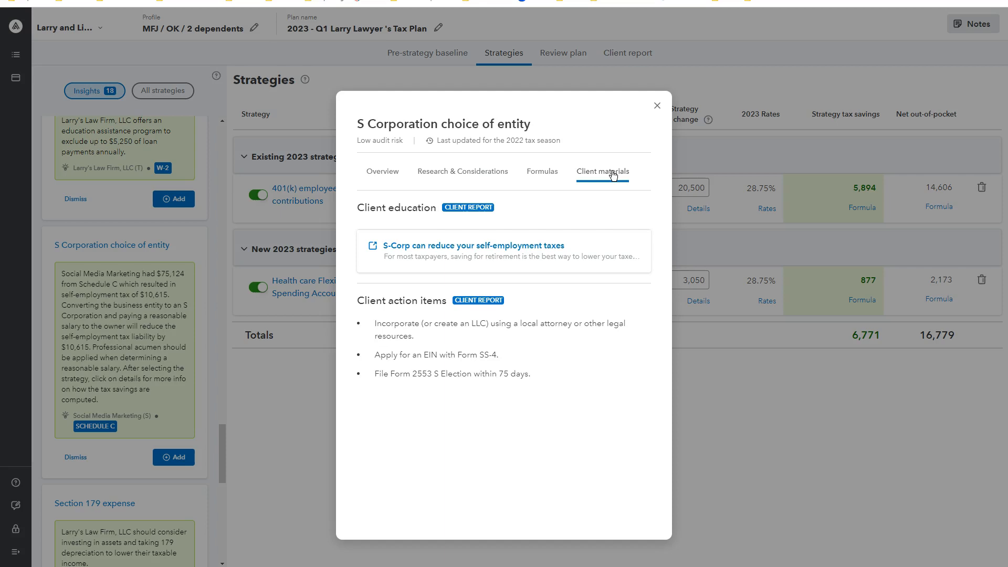
pyautogui.click(656, 106)
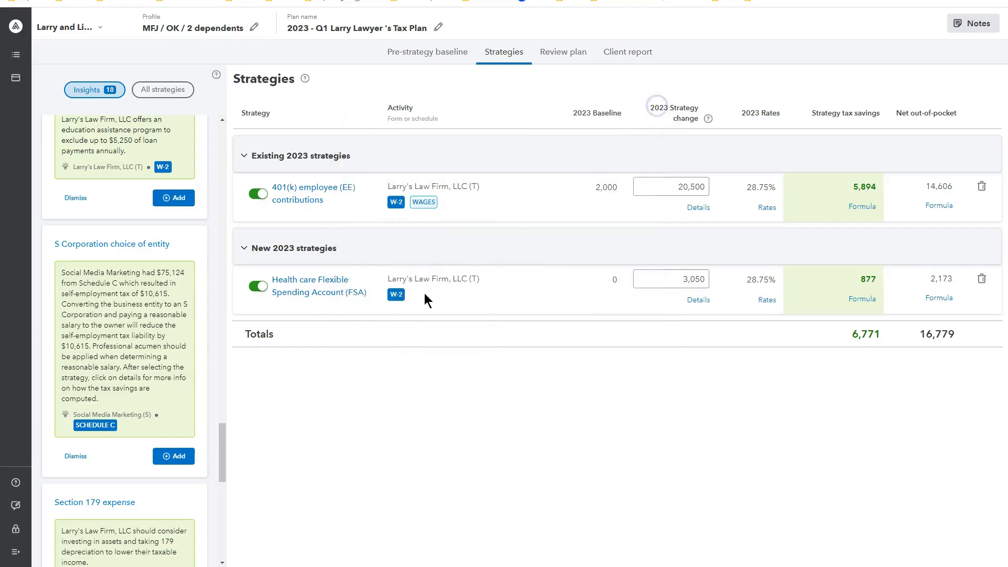
# Step: Add the S Corporation choice of entity strategy with a reasonable wage of 10,000, and add the S Corp compensation analysis insight
pyautogui.click(179, 461)
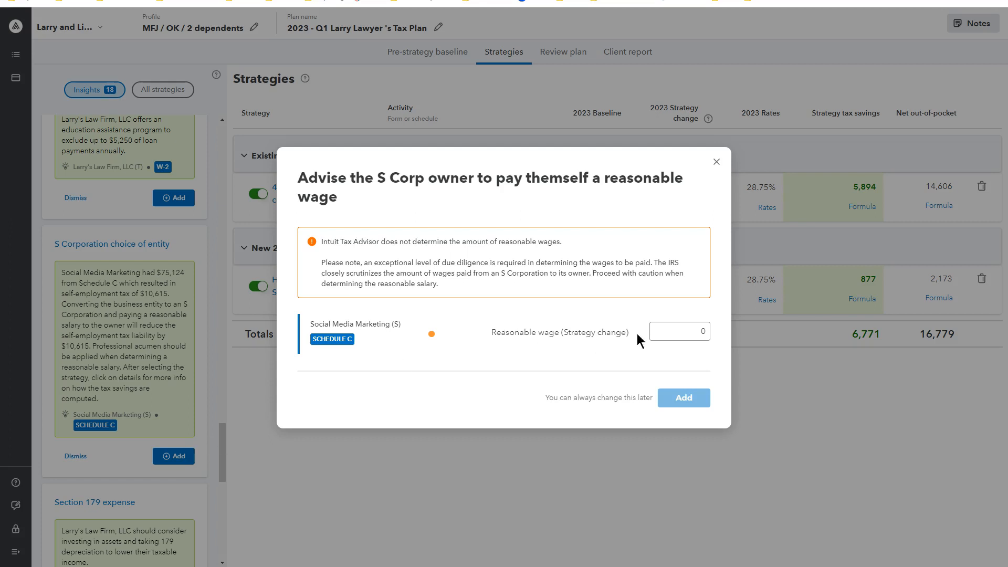
pyautogui.click(685, 335)
pyautogui.write('100000')
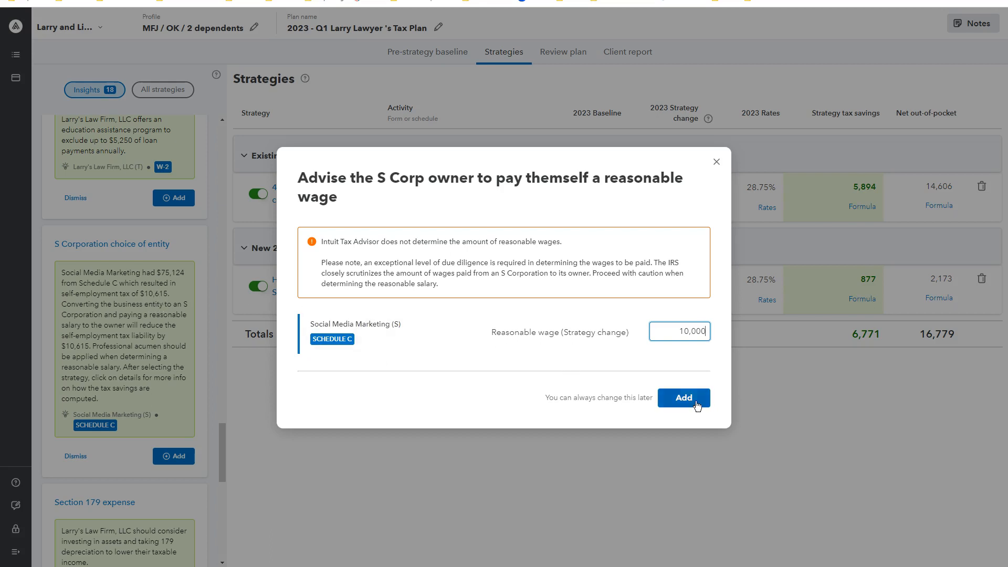
pyautogui.click(697, 405)
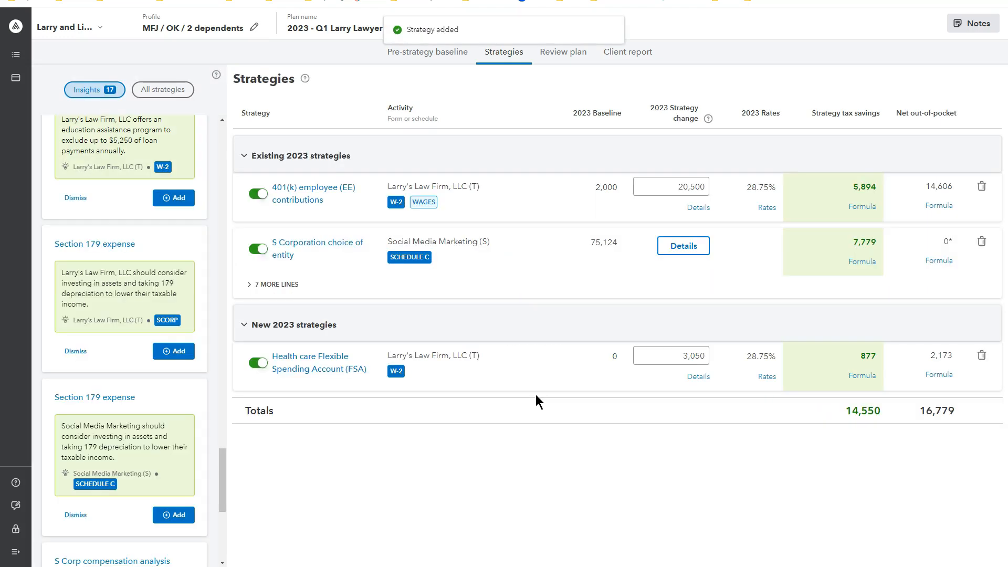
pyautogui.scroll(-5, 221, 469)
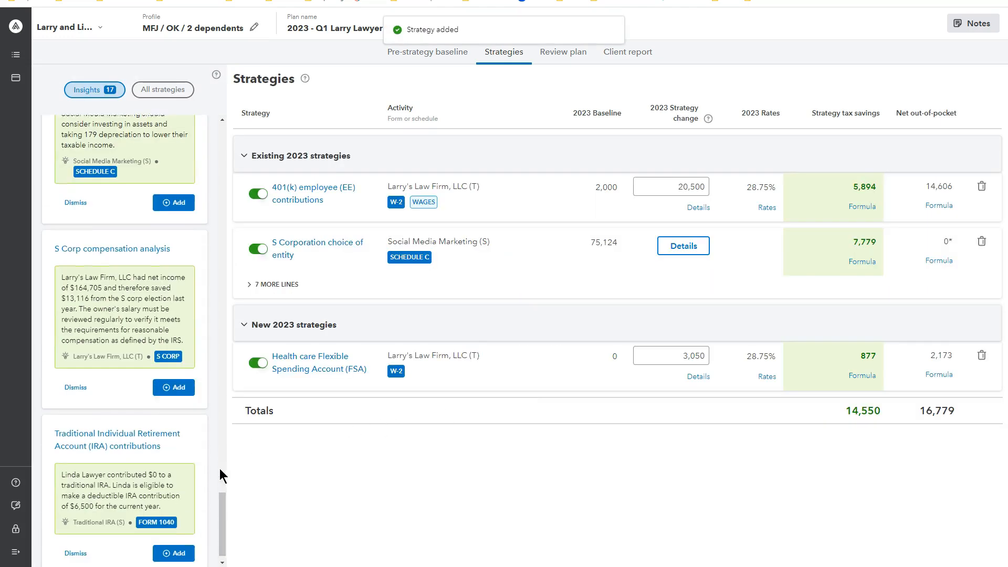
pyautogui.click(179, 385)
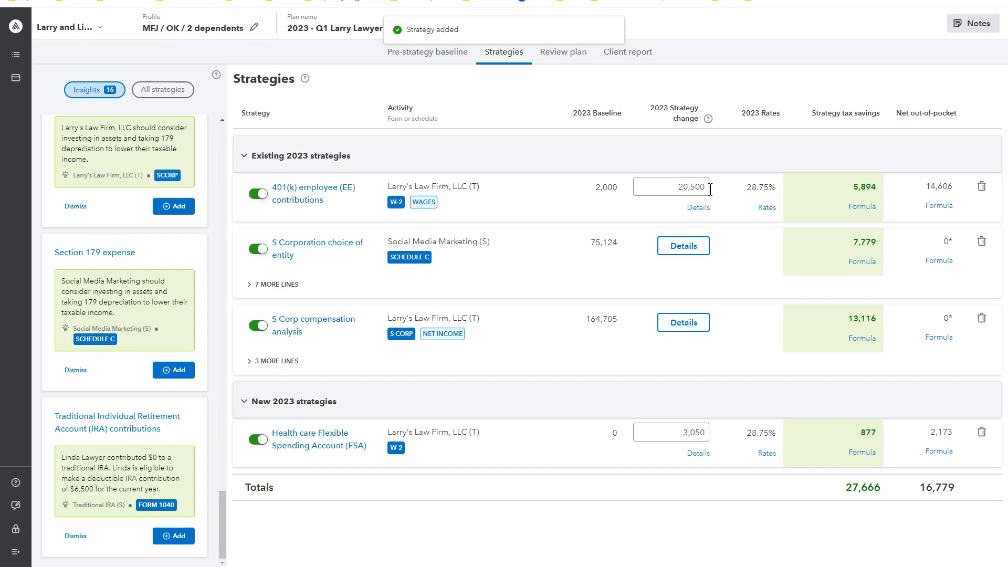
# Step: Check the rates, tax savings formula and net out-of-pocket formula of the 401(k) employee contributions strategy
pyautogui.click(767, 208)
pyautogui.click(861, 210)
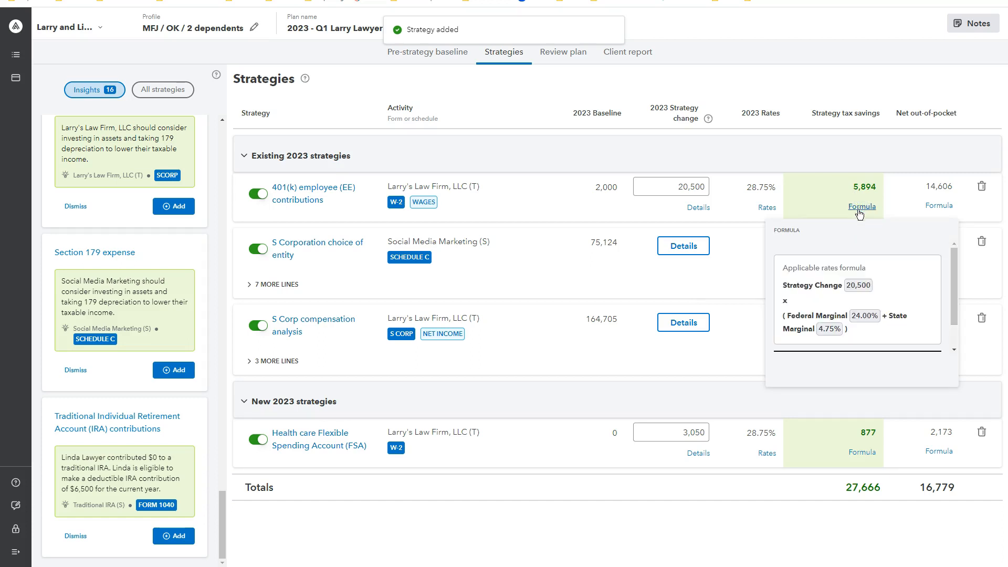
pyautogui.click(847, 215)
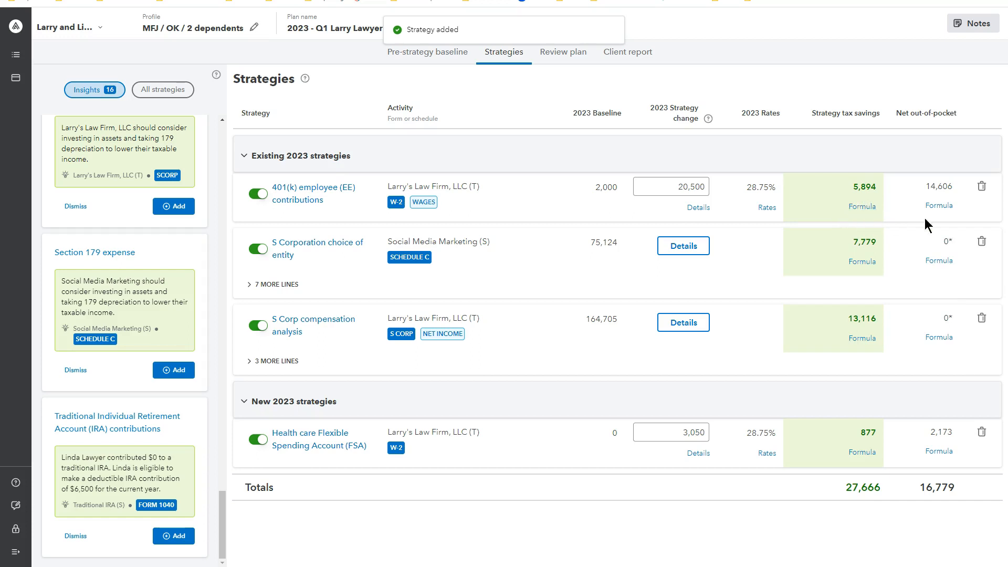
pyautogui.click(940, 208)
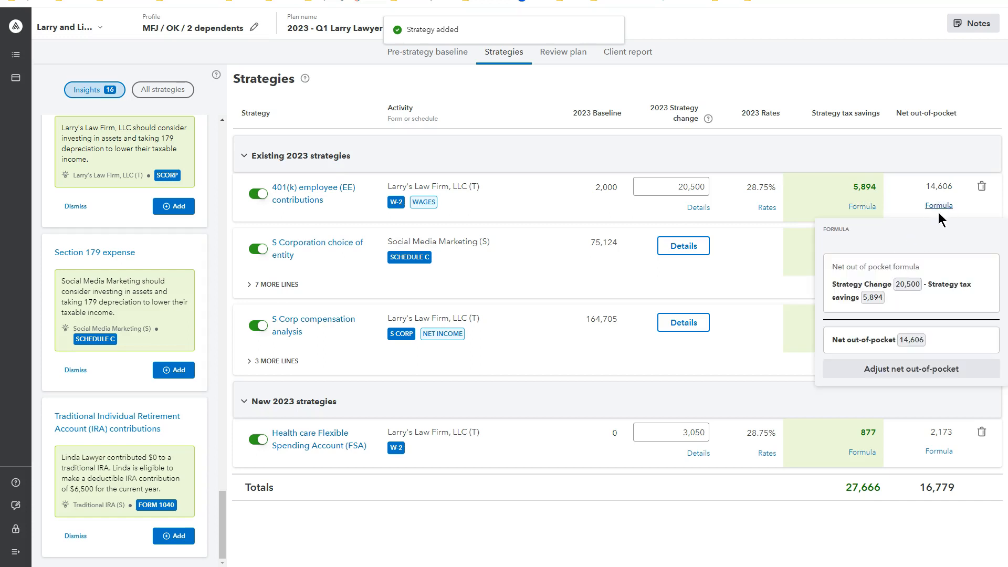
pyautogui.click(916, 209)
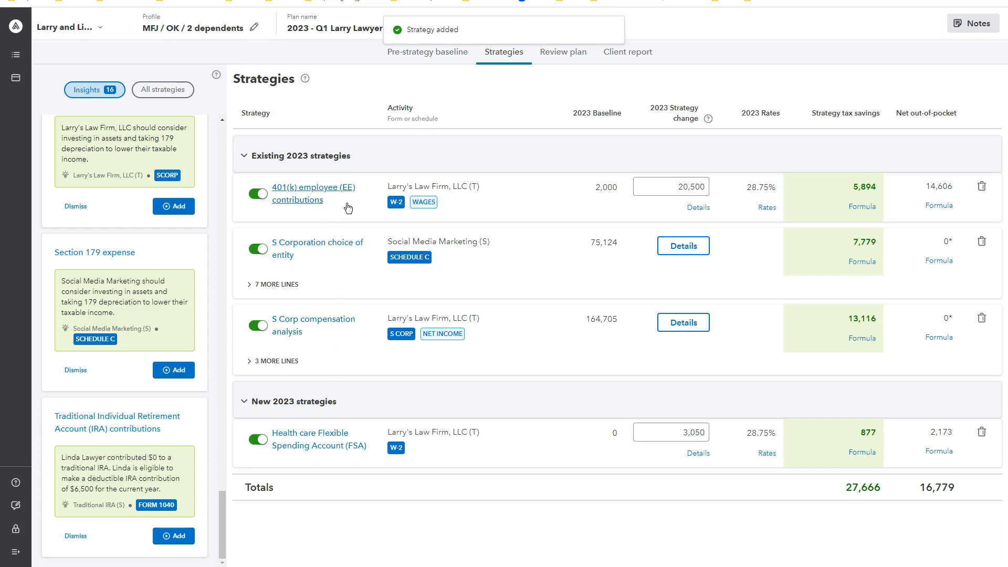
# Step: Expand the S Corporation choice of entity lines, review the before and change breakdown, and collapse them again
pyautogui.click(273, 288)
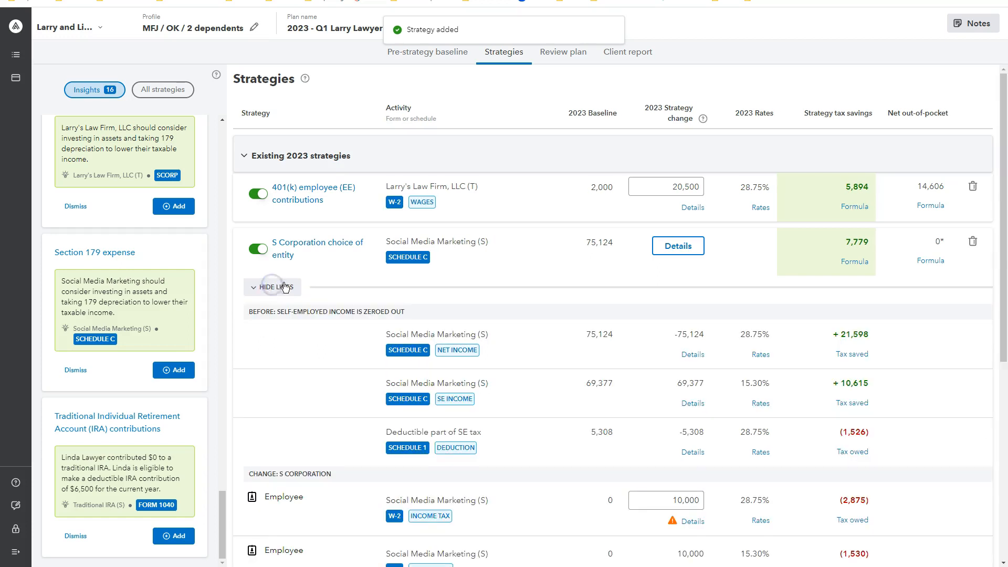
pyautogui.scroll(-2, 354, 281)
pyautogui.scroll(-1, 351, 281)
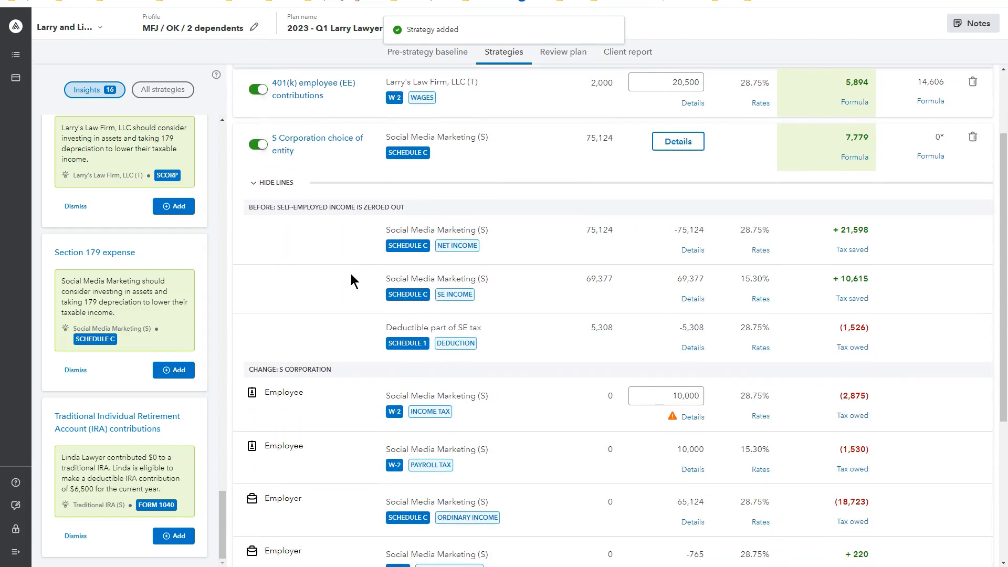
pyautogui.scroll(-2, 350, 276)
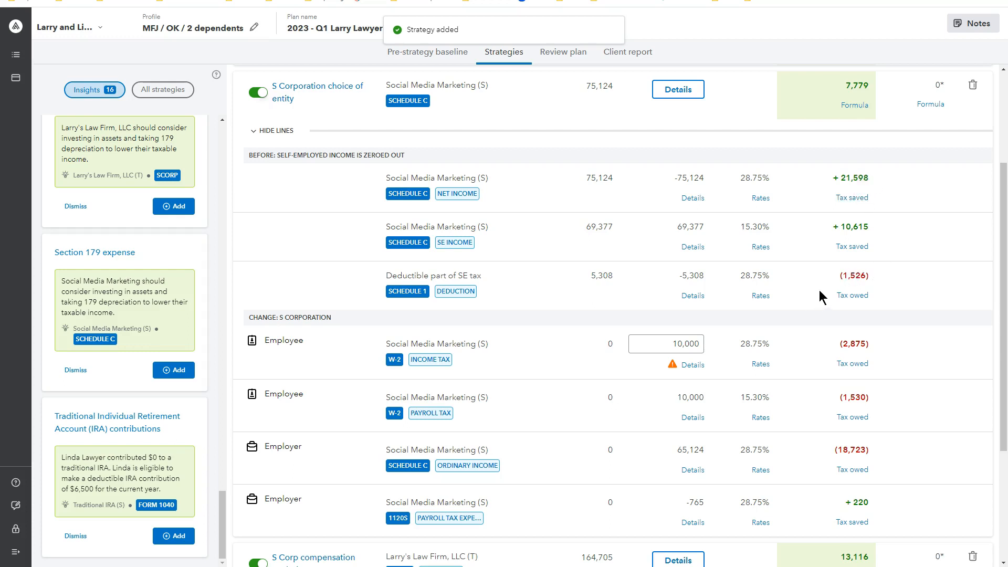
pyautogui.scroll(-2, 888, 272)
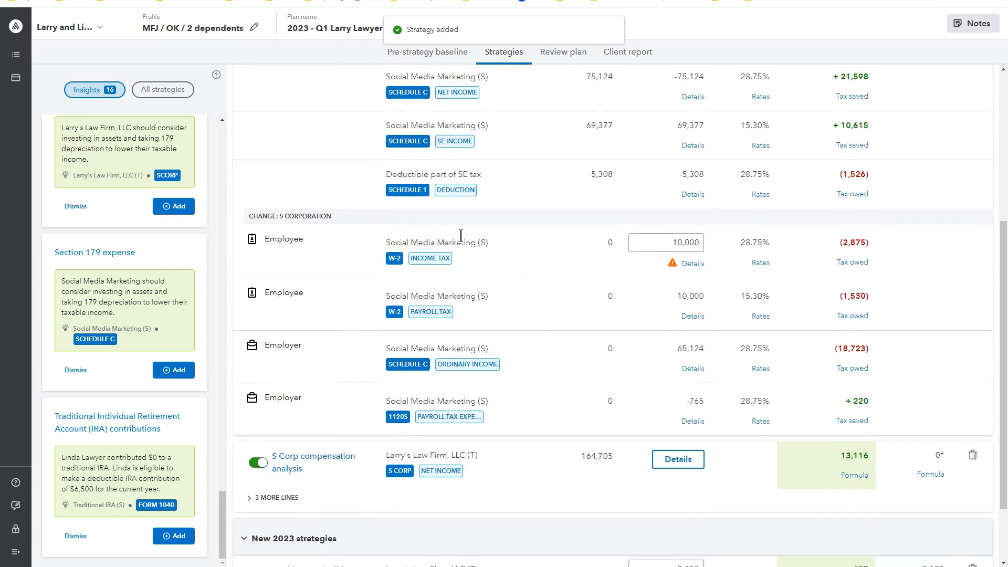
pyautogui.scroll(-1, 304, 222)
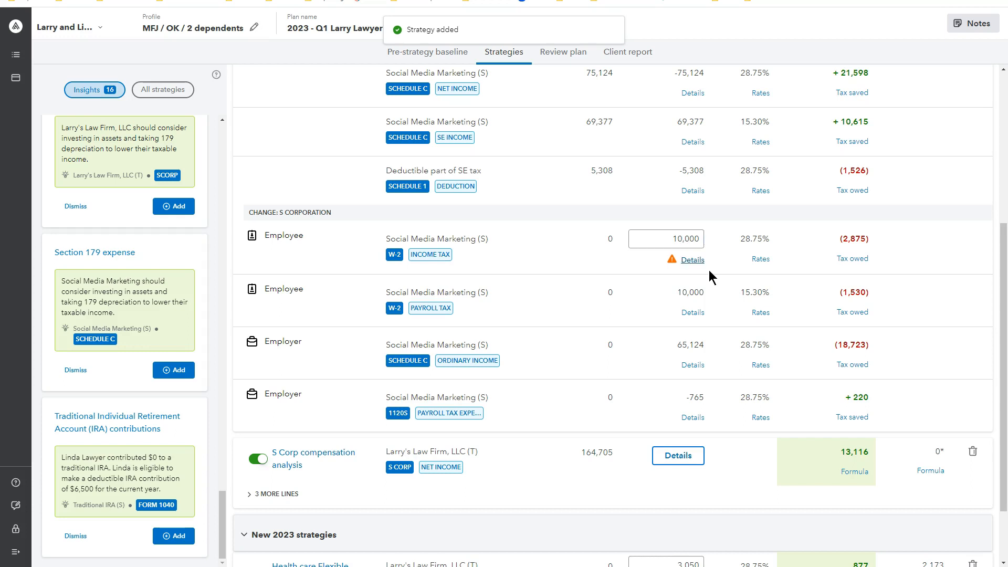
pyautogui.scroll(1, 709, 270)
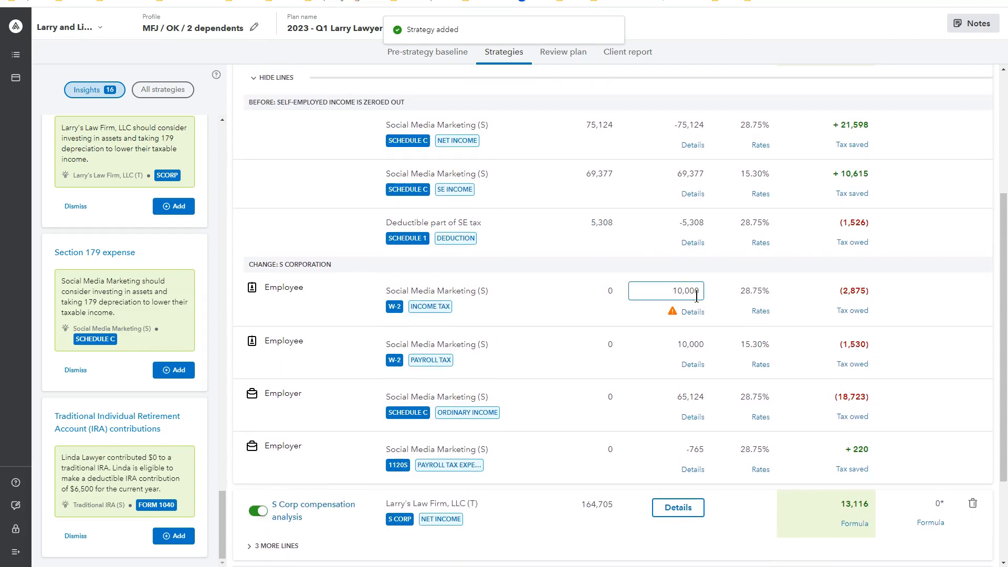
pyautogui.click(268, 84)
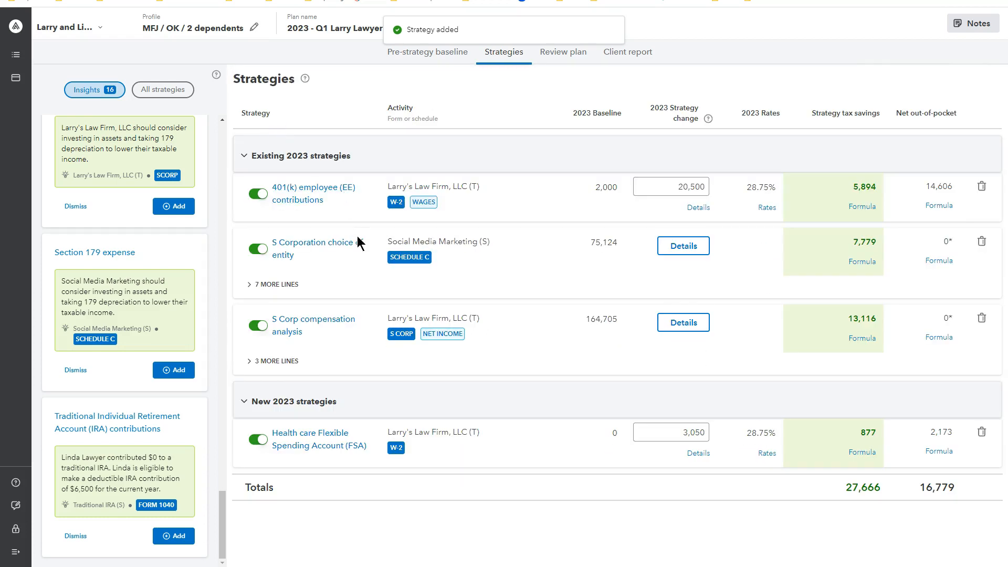
# Step: Expand the S Corp compensation analysis lines to review the breakdown, and collapse them again
pyautogui.click(292, 362)
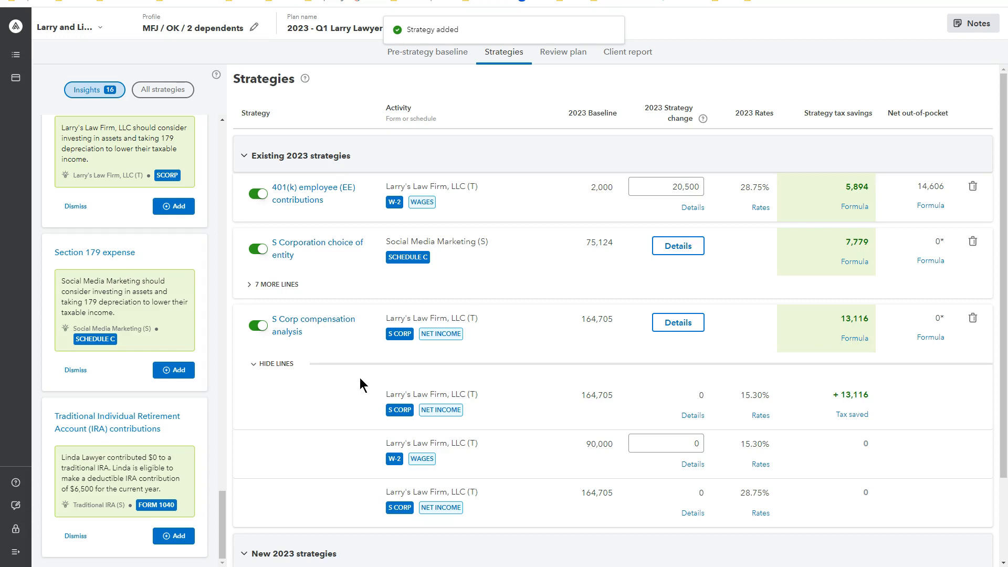
pyautogui.click(283, 367)
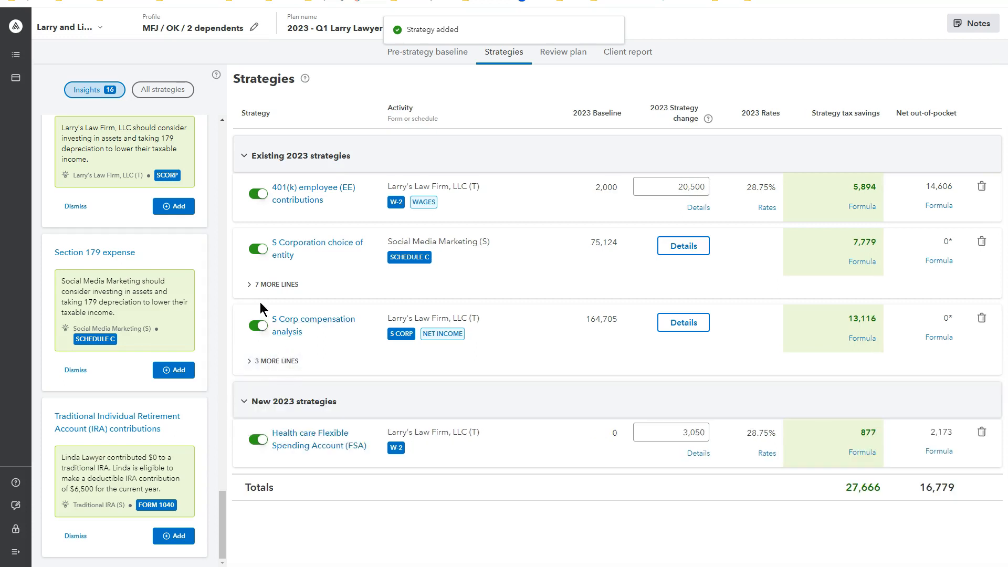
# Step: Search the full strategy library for "fsa"
pyautogui.click(161, 92)
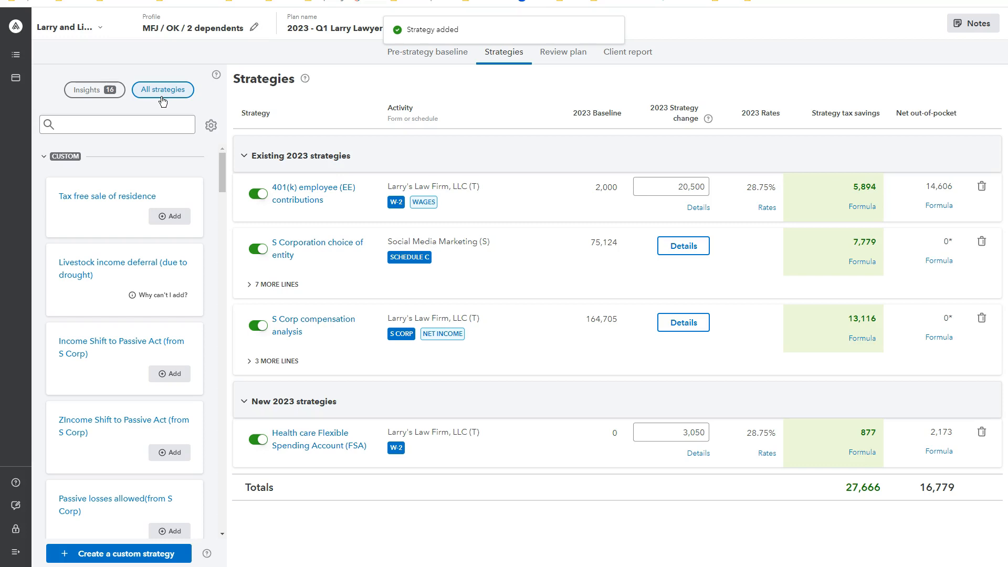
pyautogui.click(129, 124)
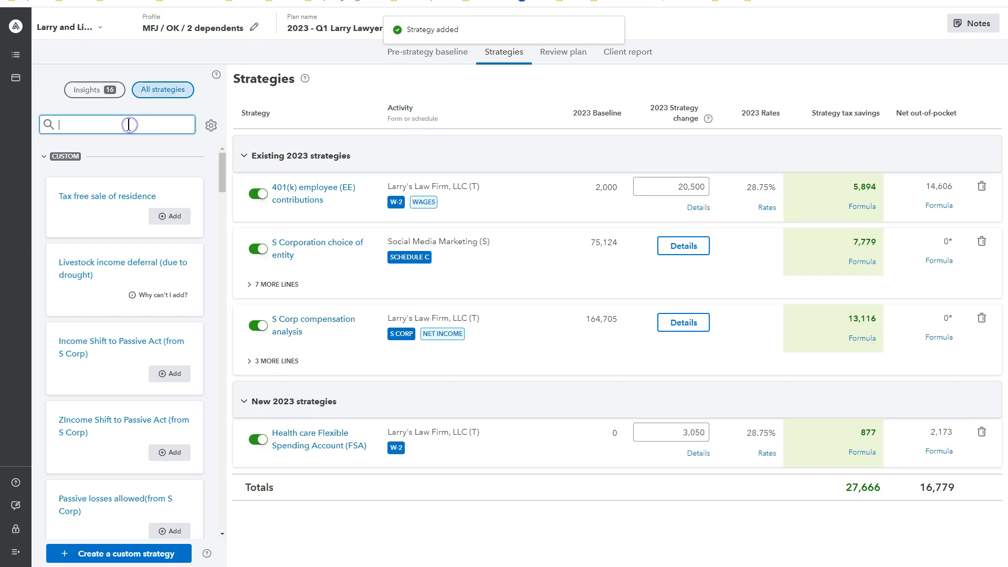
pyautogui.write('fsa')
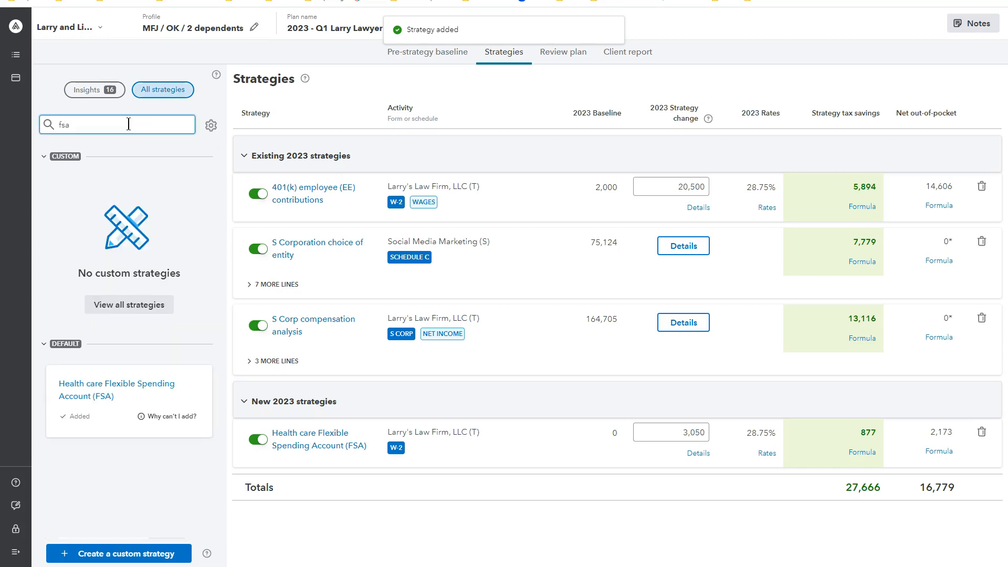
# Step: Check the strategy list view options, collapse the custom group to browse the default strategies, and expand the custom group again
pyautogui.click(210, 126)
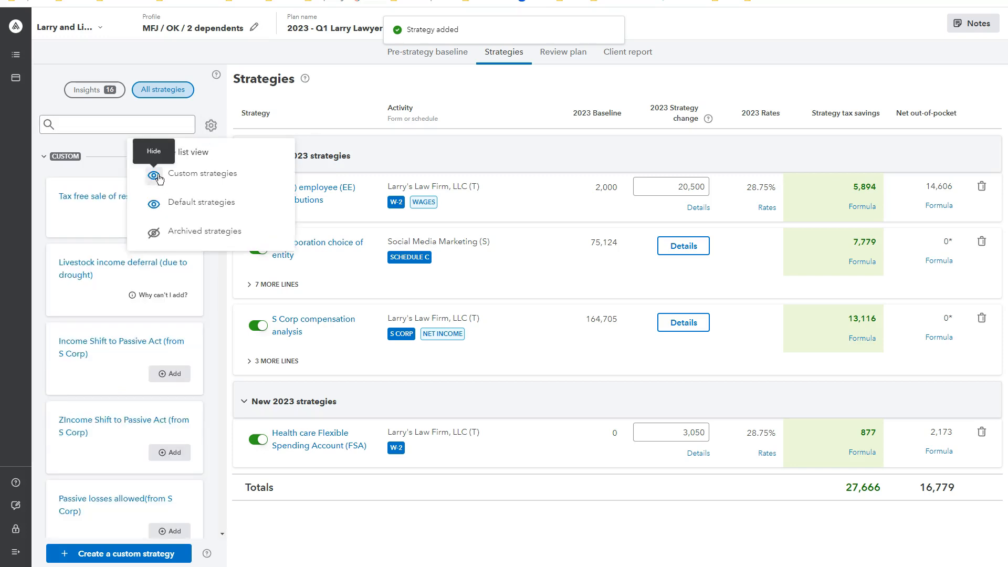
pyautogui.click(214, 105)
pyautogui.click(64, 157)
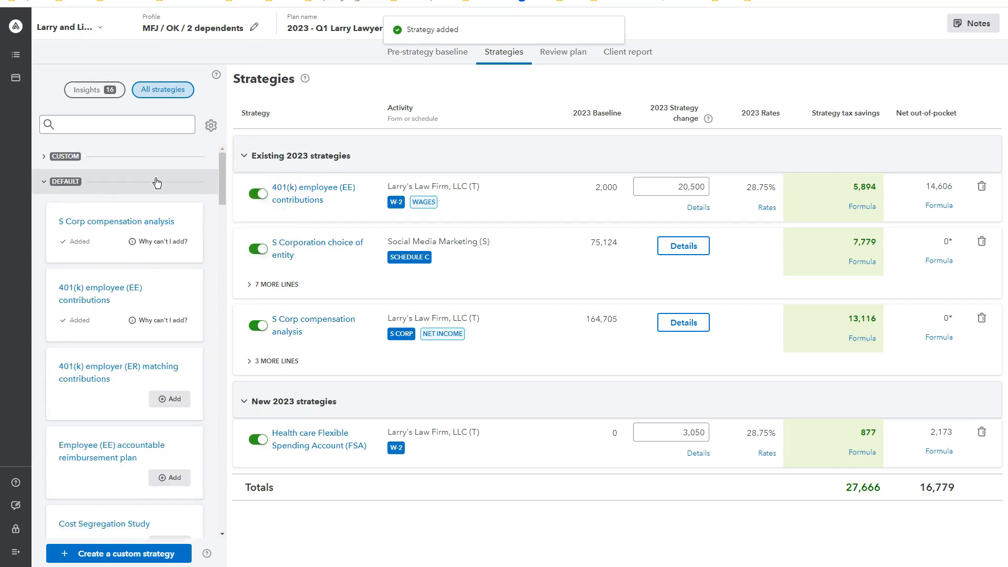
pyautogui.moveTo(223, 191); pyautogui.dragTo(220, 169)
pyautogui.click(69, 157)
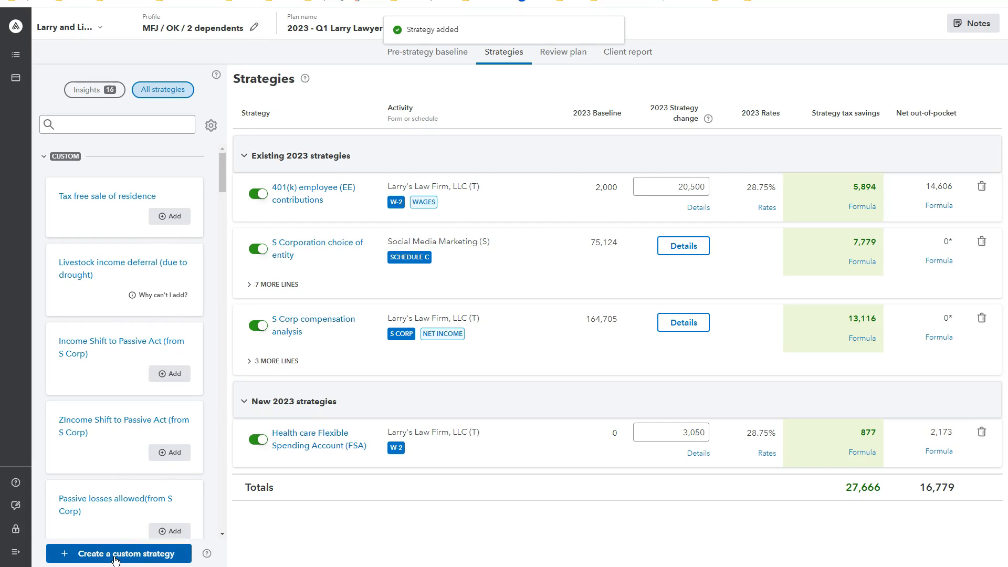
# Step: Open a new custom strategy form and review its name, description, client education, action item and tax return impact sections
pyautogui.click(138, 552)
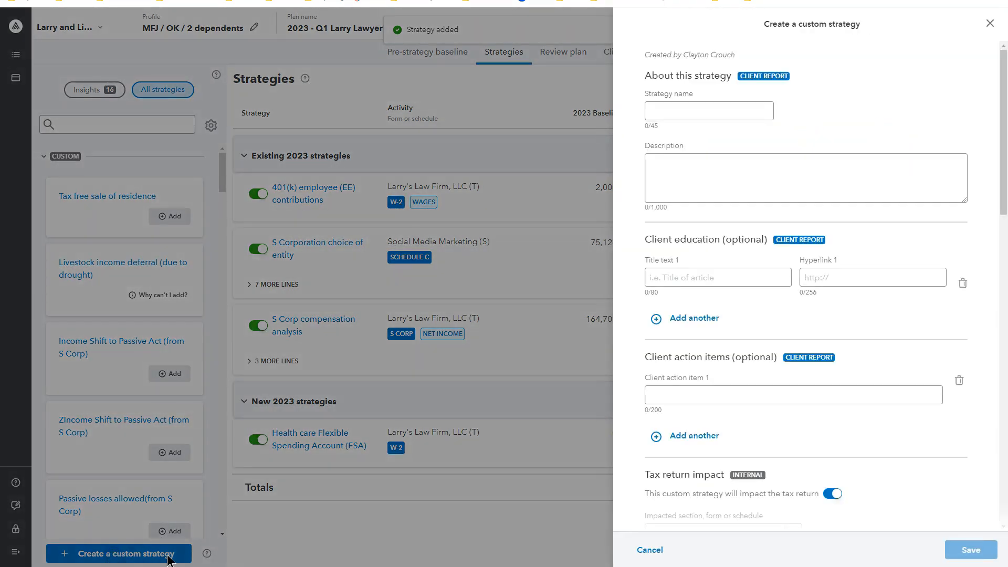
pyautogui.click(735, 118)
pyautogui.click(779, 165)
pyautogui.scroll(-3, 779, 166)
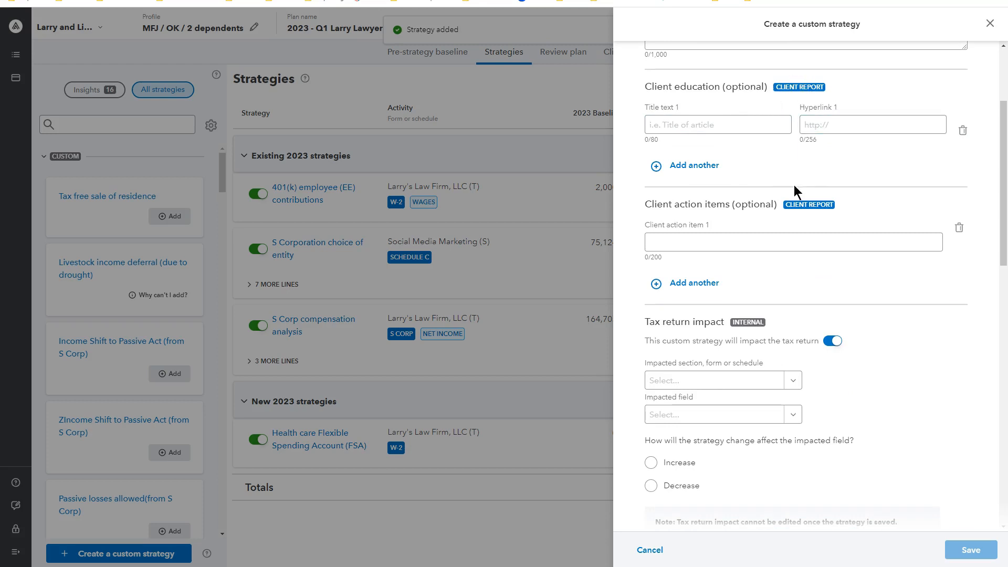
pyautogui.scroll(-5, 792, 216)
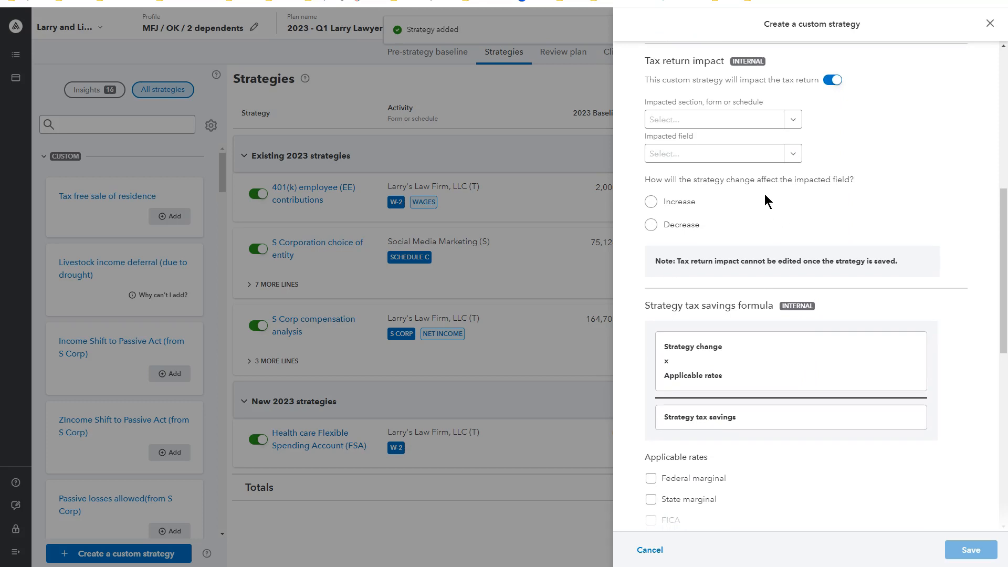
# Step: Review the tax savings formula, applicable rates and net out-of-pocket formula of the custom strategy form, and cancel it without saving
pyautogui.scroll(-3, 759, 211)
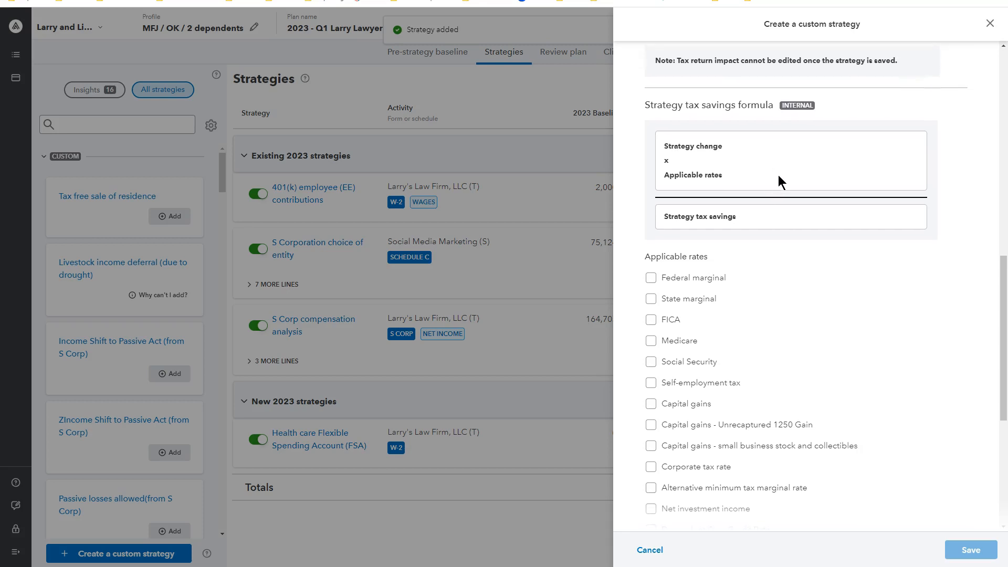
pyautogui.scroll(-2, 779, 178)
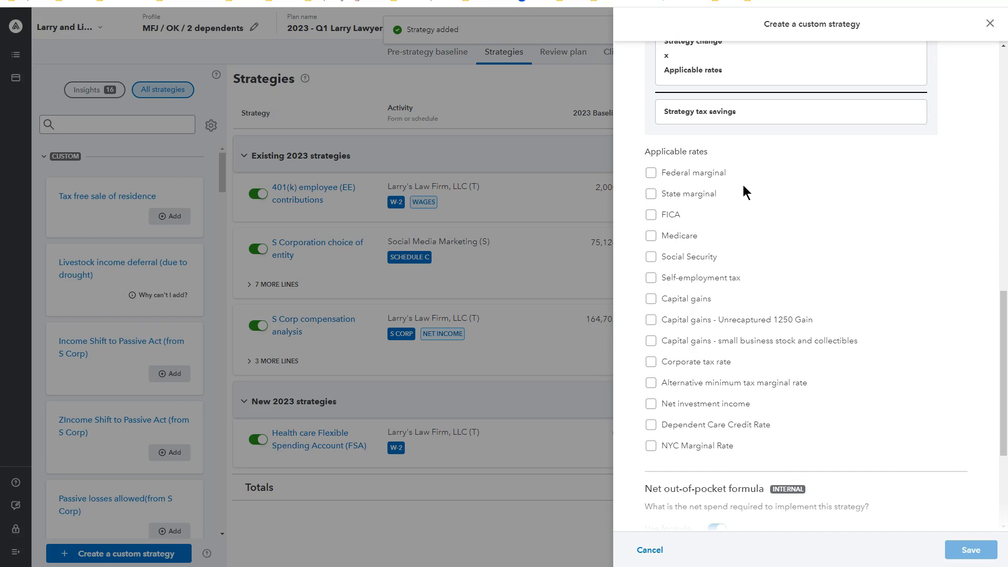
pyautogui.click(709, 178)
pyautogui.click(673, 198)
pyautogui.scroll(-1, 741, 238)
pyautogui.scroll(-3, 740, 238)
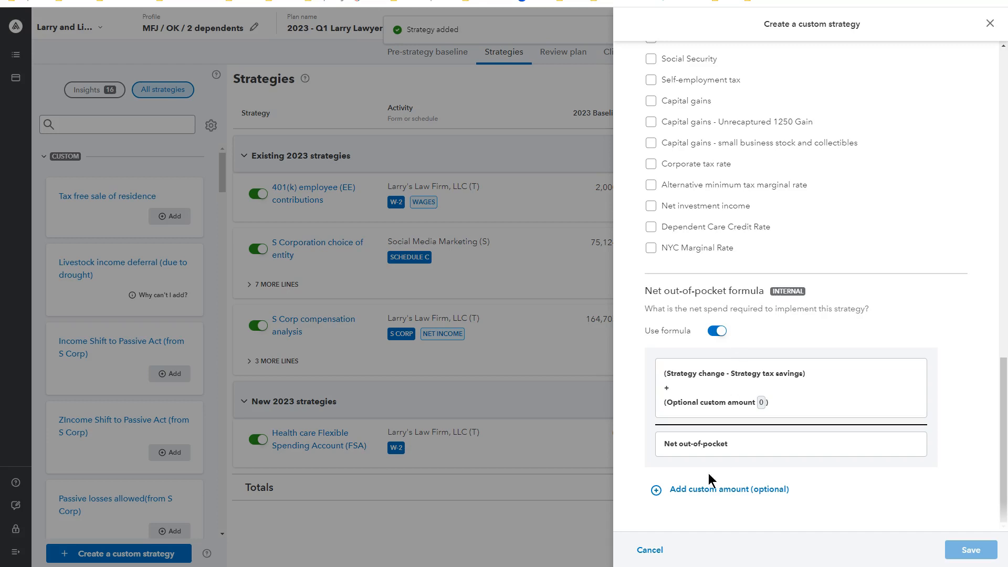
pyautogui.click(649, 550)
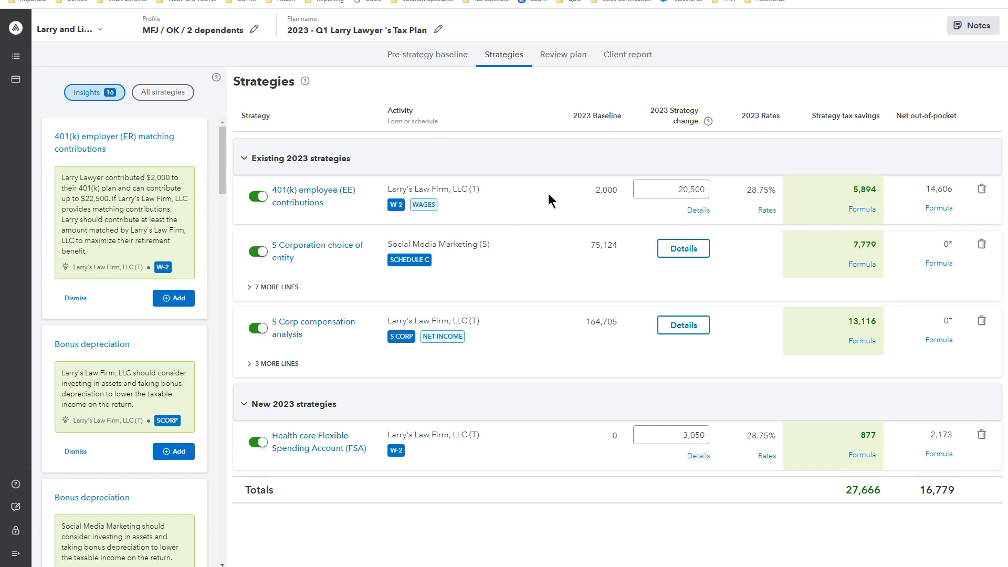
# Step: Turn the 401(k) employee contributions strategy off to compare the plan totals, and turn it back on
pyautogui.click(258, 196)
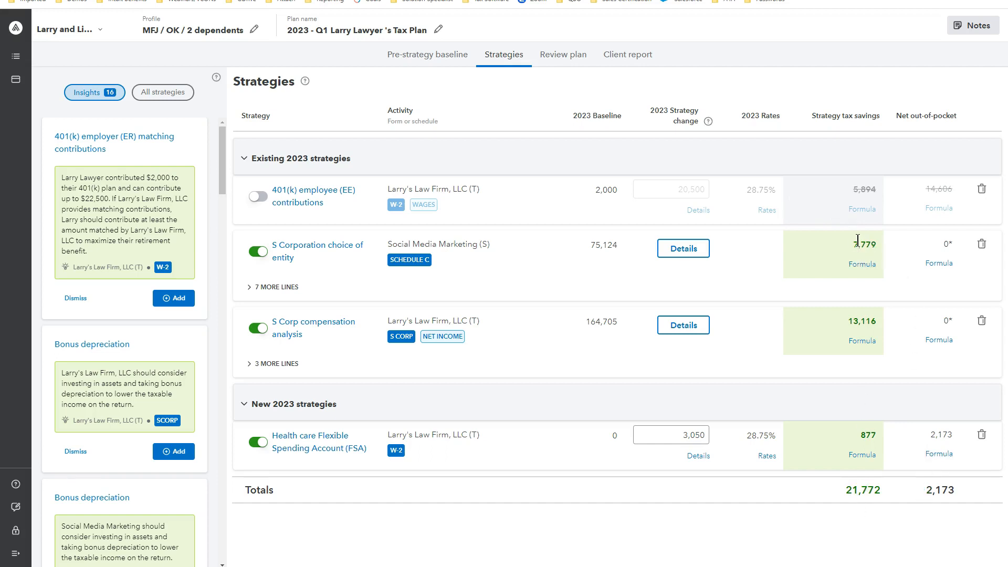
pyautogui.click(257, 198)
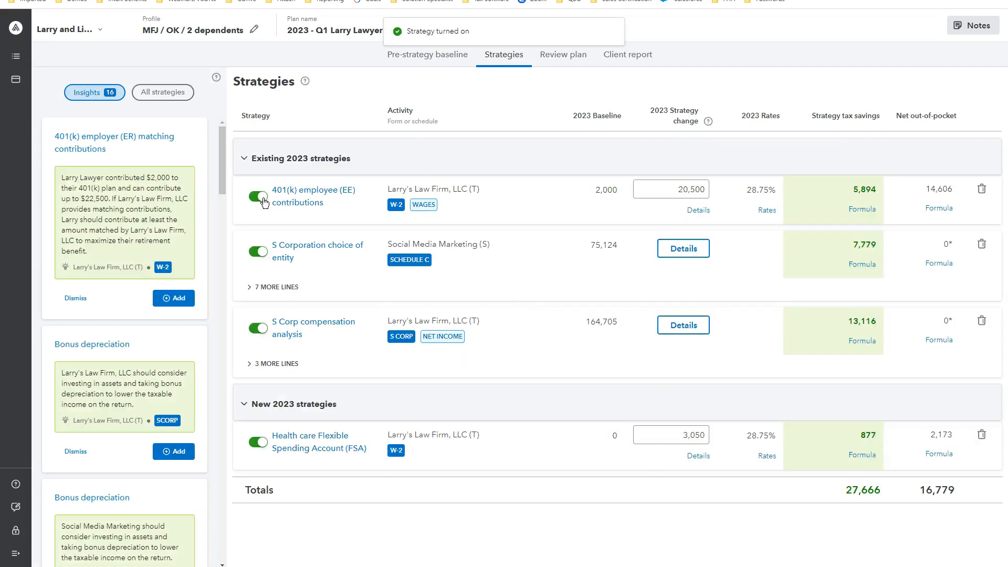